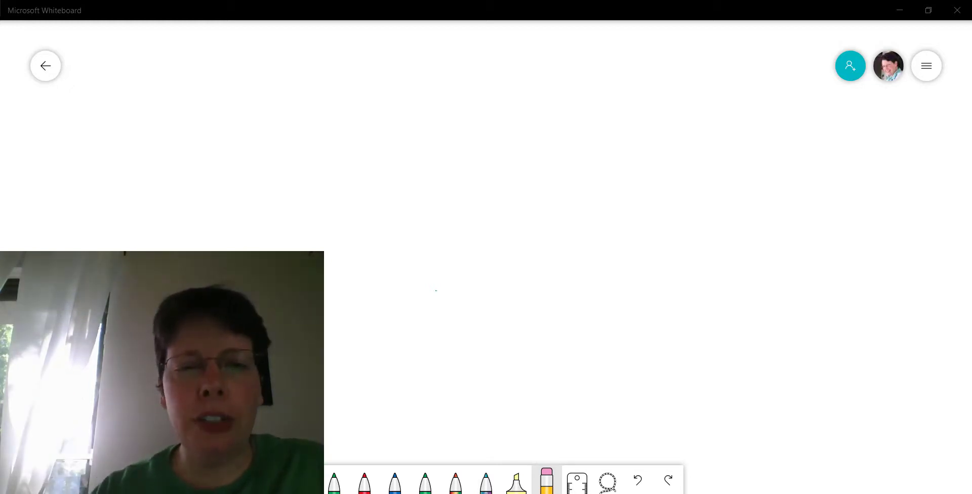
# Step: Focus the Whiteboard window and select the green pen
pyautogui.click(173, 187)
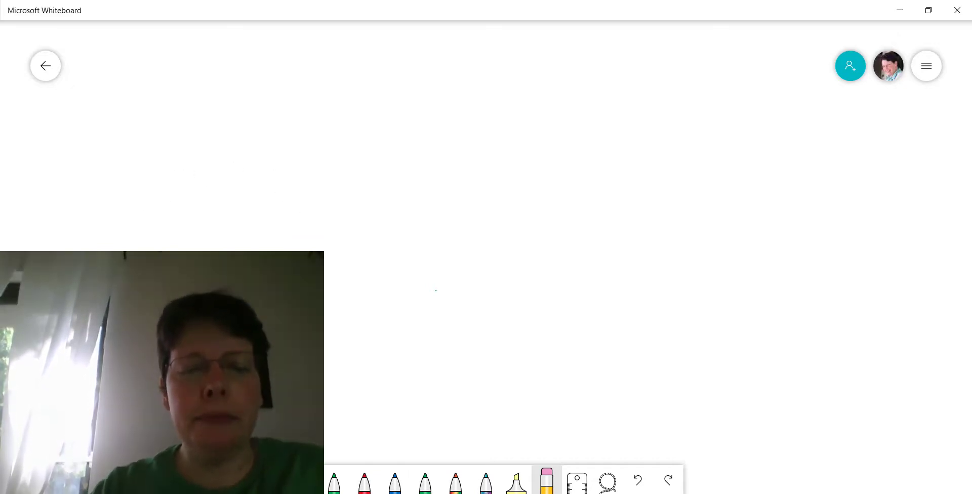
pyautogui.click(334, 481)
# Step: Draw a green wavy ground profile, then a blue line across it that is dashed at the left end
pyautogui.click(334, 481)
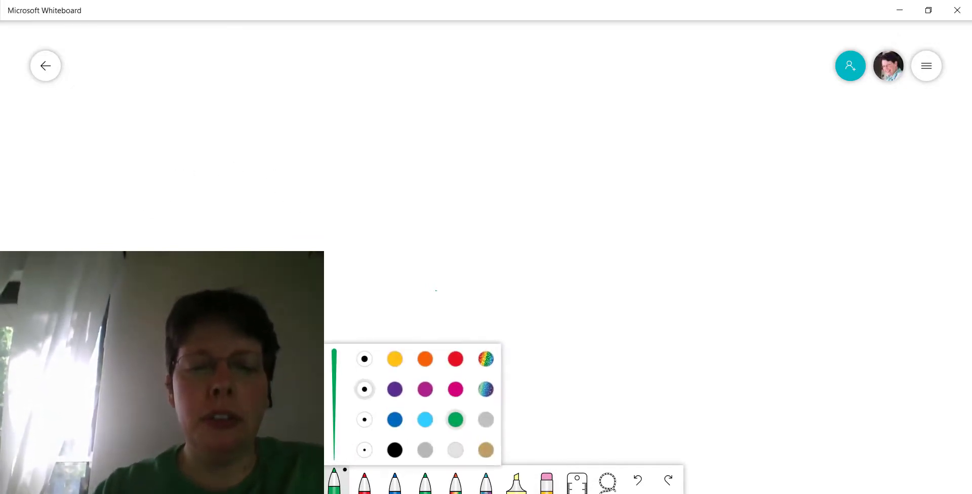
pyautogui.moveTo(274, 250)
pyautogui.mouseDown()
pyautogui.moveTo(352, 215)
pyautogui.moveTo(390, 261)
pyautogui.moveTo(450, 295)
pyautogui.moveTo(635, 270)
pyautogui.moveTo(713, 296)
pyautogui.moveTo(859, 235)
pyautogui.moveTo(939, 279)
pyautogui.mouseUp()
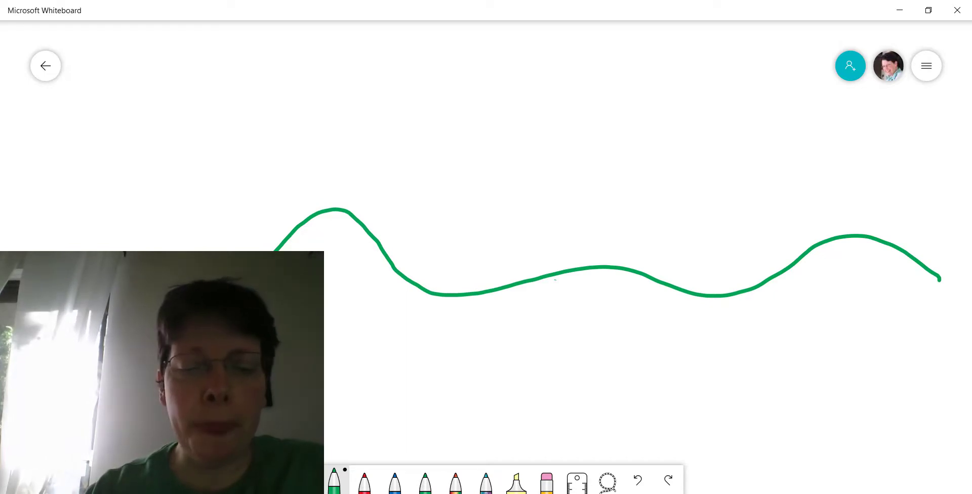
pyautogui.click(334, 480)
pyautogui.click(395, 420)
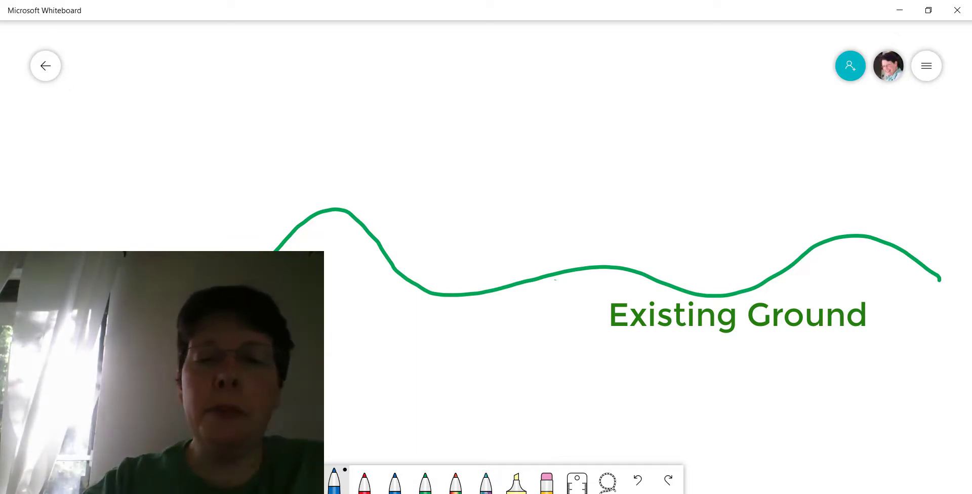
pyautogui.click(101, 183)
pyautogui.moveTo(113, 193); pyautogui.dragTo(126, 201)
pyautogui.moveTo(141, 205); pyautogui.dragTo(211, 228)
pyautogui.moveTo(225, 233)
pyautogui.mouseDown()
pyautogui.moveTo(587, 298)
pyautogui.moveTo(848, 287)
pyautogui.moveTo(969, 249)
pyautogui.mouseUp()
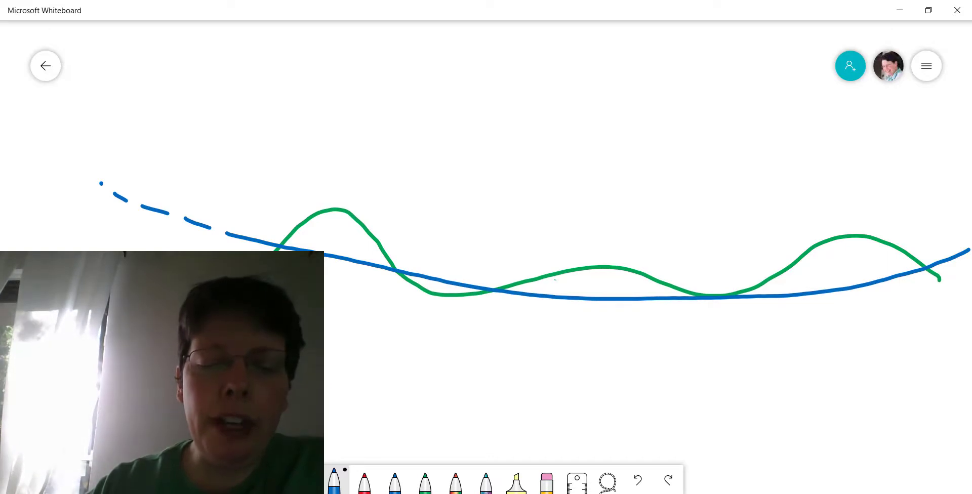
# Step: Hatch the left, middle and right humps above the blue line in red
pyautogui.click(364, 480)
pyautogui.click(311, 221)
pyautogui.moveTo(292, 238)
pyautogui.mouseDown()
pyautogui.moveTo(338, 216)
pyautogui.moveTo(340, 244)
pyautogui.moveTo(374, 243)
pyautogui.moveTo(382, 261)
pyautogui.mouseUp()
pyautogui.moveTo(524, 291)
pyautogui.mouseDown()
pyautogui.moveTo(630, 281)
pyautogui.moveTo(676, 289)
pyautogui.mouseUp()
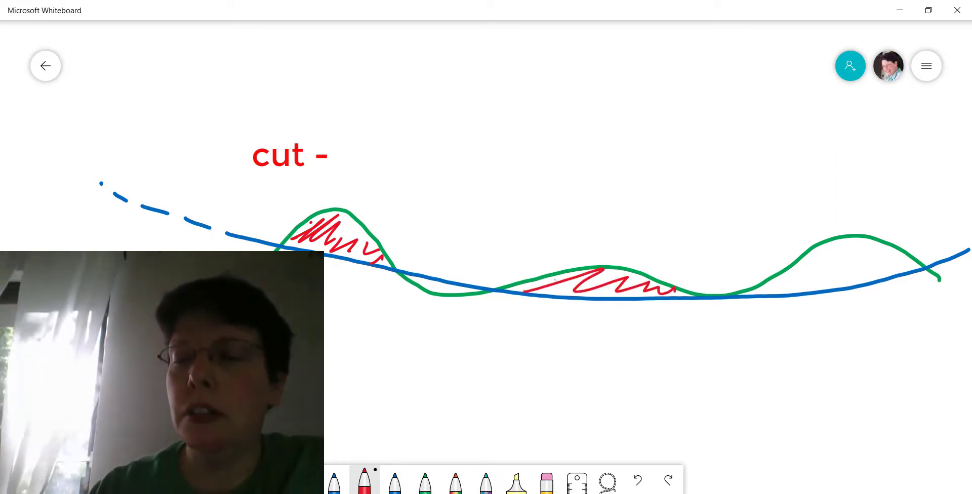
pyautogui.moveTo(773, 285)
pyautogui.mouseDown()
pyautogui.moveTo(827, 250)
pyautogui.moveTo(883, 246)
pyautogui.moveTo(908, 263)
pyautogui.mouseUp()
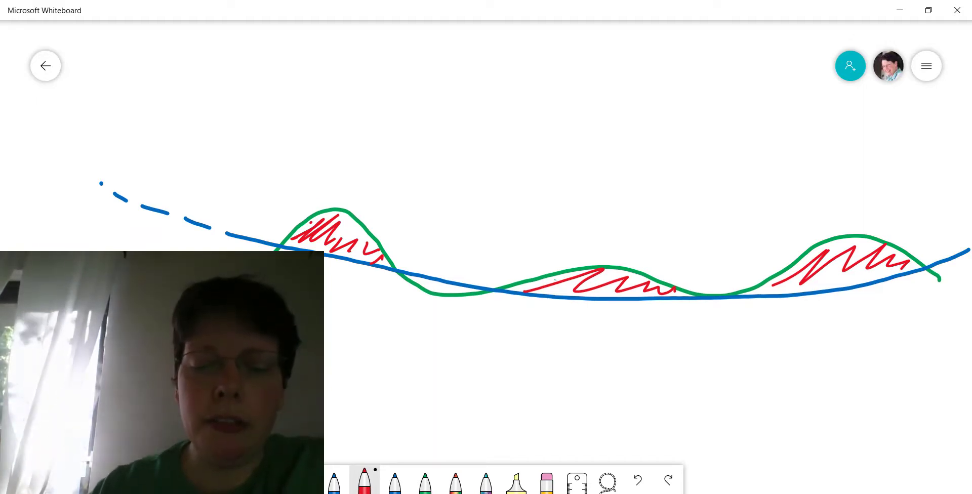
# Step: Scribble rainbow fill hatching in the trough and at the right edge
pyautogui.click(456, 481)
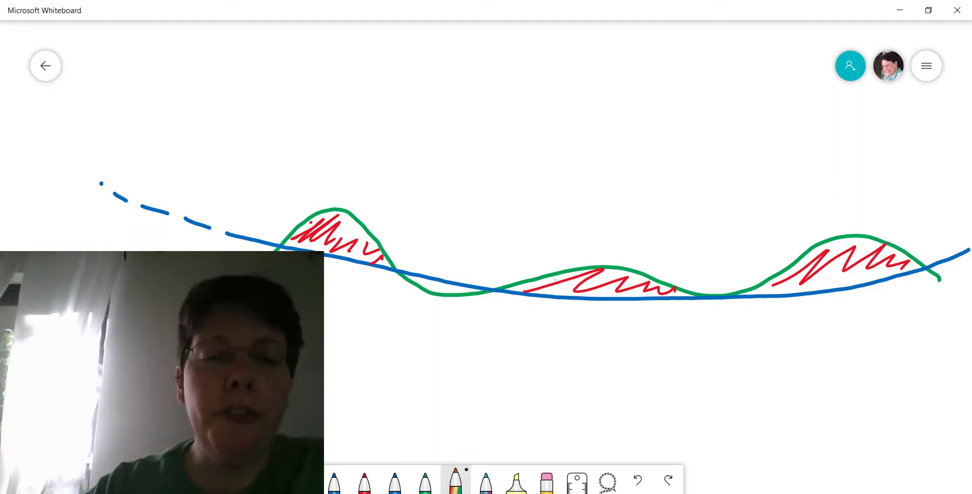
pyautogui.moveTo(426, 293); pyautogui.dragTo(475, 292)
pyautogui.moveTo(422, 275)
pyautogui.mouseDown()
pyautogui.moveTo(471, 291)
pyautogui.moveTo(450, 293)
pyautogui.mouseUp()
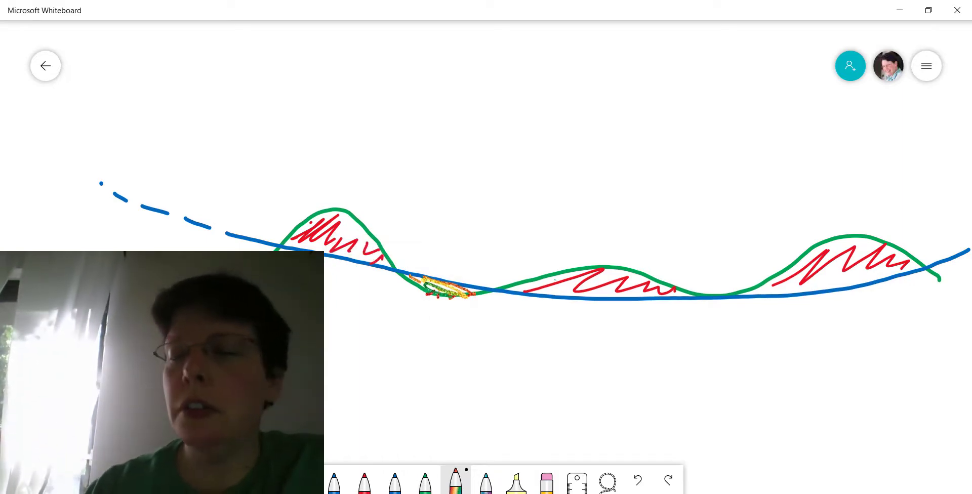
pyautogui.moveTo(941, 263); pyautogui.dragTo(967, 299)
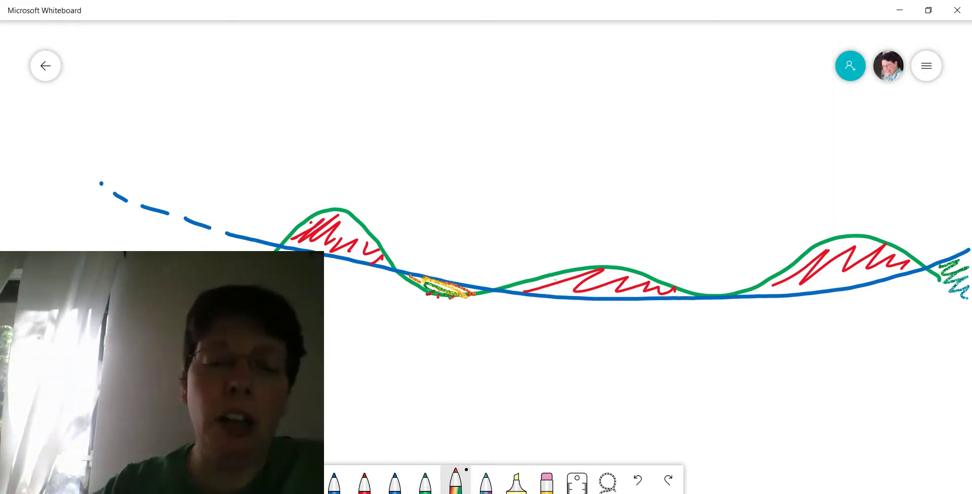
# Step: Draw a red minus above the left hump and a rainbow plus below the trough
pyautogui.click(365, 480)
pyautogui.click(311, 183)
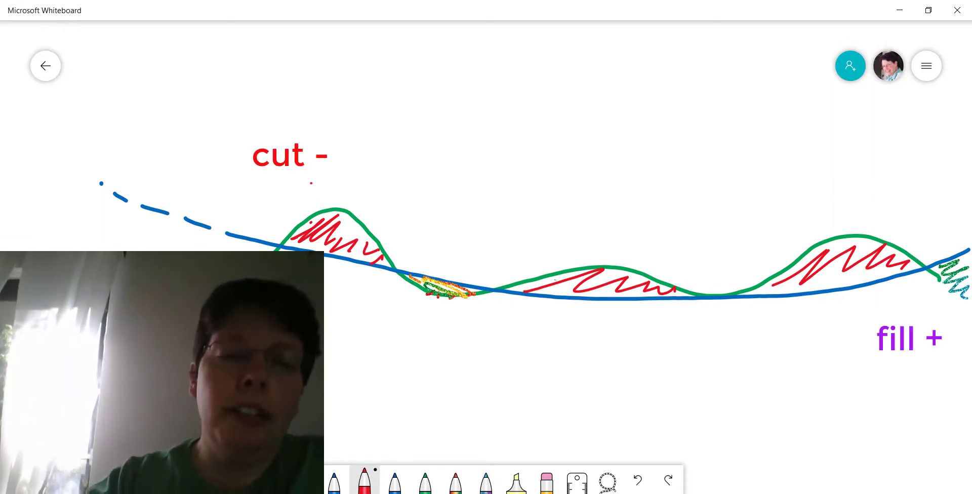
pyautogui.moveTo(311, 183); pyautogui.dragTo(356, 183)
pyautogui.click(456, 480)
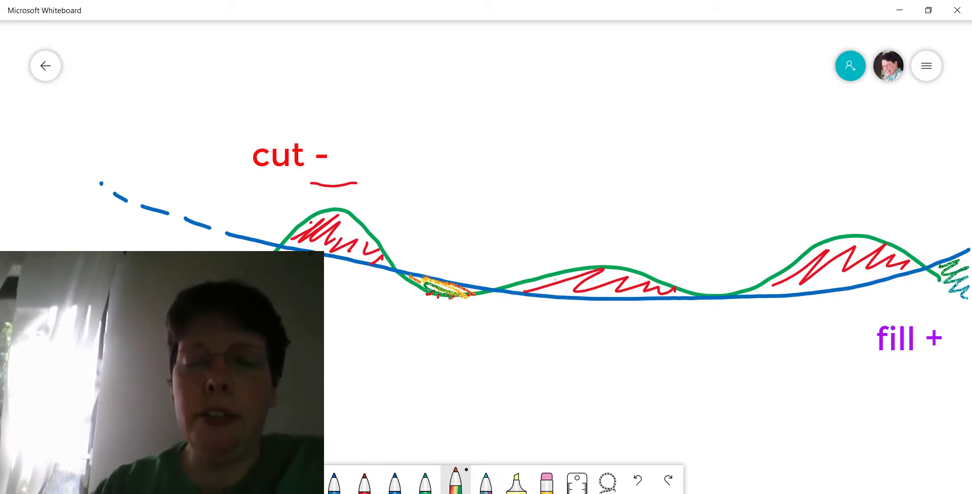
pyautogui.moveTo(450, 309)
pyautogui.mouseDown()
pyautogui.moveTo(451, 357)
pyautogui.moveTo(438, 335)
pyautogui.moveTo(475, 335)
pyautogui.mouseUp()
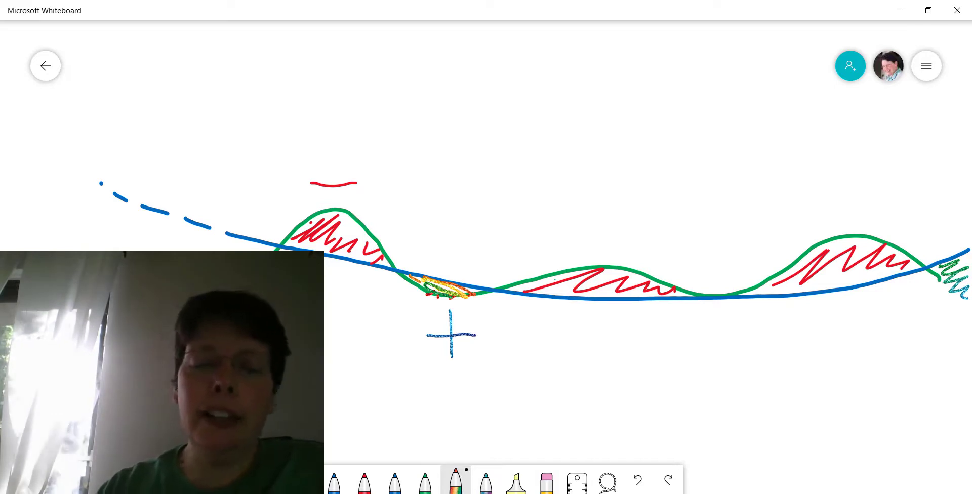
pyautogui.click(334, 481)
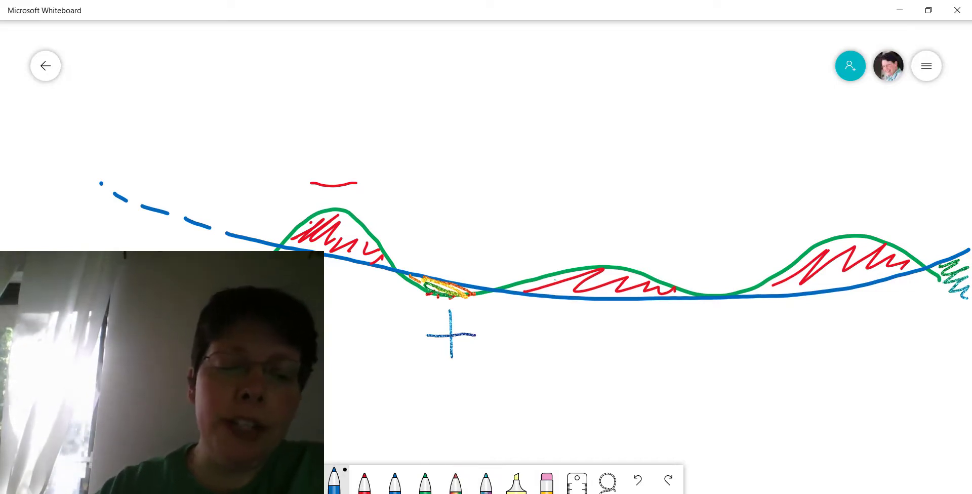
# Step: Switch the pen to black and draw a downward arrow onto the dashed line
pyautogui.click(334, 481)
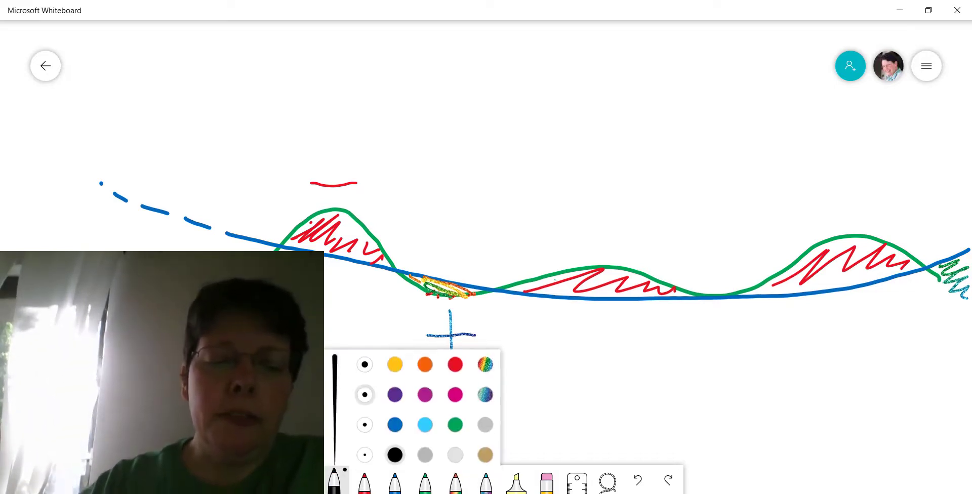
pyautogui.click(366, 397)
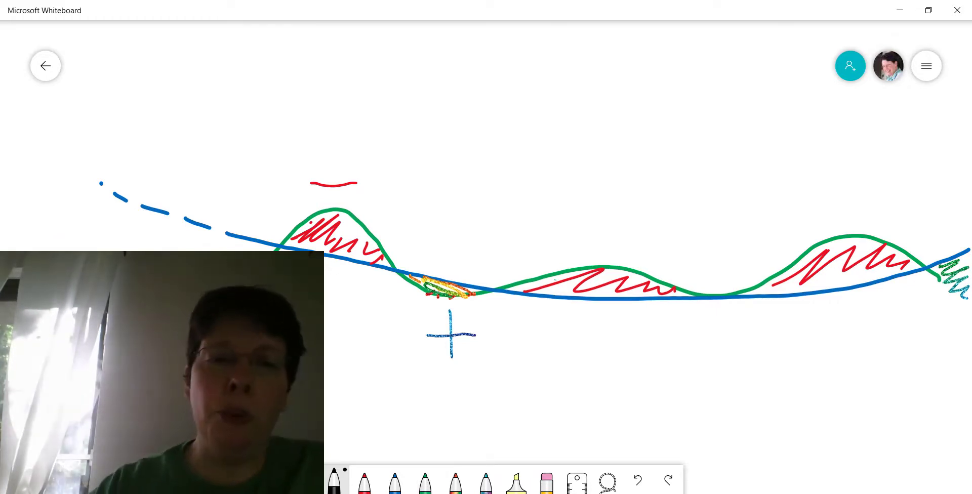
pyautogui.moveTo(209, 98)
pyautogui.mouseDown()
pyautogui.moveTo(201, 203)
pyautogui.moveTo(186, 178)
pyautogui.moveTo(233, 184)
pyautogui.mouseUp()
# Step: Sketch a dump truck with body, wheels and cab, plus a curved arrow loading into it
pyautogui.moveTo(592, 114)
pyautogui.mouseDown()
pyautogui.moveTo(589, 81)
pyautogui.moveTo(708, 77)
pyautogui.moveTo(605, 120)
pyautogui.moveTo(632, 126)
pyautogui.moveTo(701, 113)
pyautogui.mouseUp()
pyautogui.moveTo(707, 73); pyautogui.dragTo(747, 66)
pyautogui.moveTo(750, 67)
pyautogui.mouseDown()
pyautogui.moveTo(757, 94)
pyautogui.moveTo(715, 107)
pyautogui.mouseUp()
pyautogui.moveTo(534, 84)
pyautogui.mouseDown()
pyautogui.moveTo(591, 29)
pyautogui.moveTo(622, 44)
pyautogui.mouseUp()
pyautogui.moveTo(601, 44); pyautogui.dragTo(631, 50)
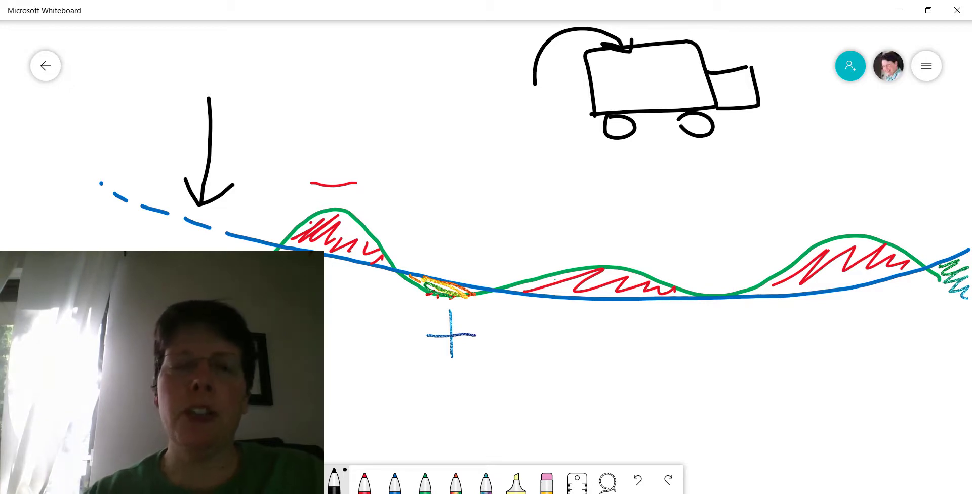
# Step: Write '.50 bcy –' at the top left in black
pyautogui.moveTo(285, 41)
pyautogui.mouseDown()
pyautogui.moveTo(256, 45)
pyautogui.moveTo(255, 71)
pyautogui.mouseUp()
pyautogui.moveTo(269, 65); pyautogui.dragTo(272, 93)
pyautogui.moveTo(315, 50)
pyautogui.mouseDown()
pyautogui.moveTo(303, 80)
pyautogui.moveTo(315, 50)
pyautogui.mouseUp()
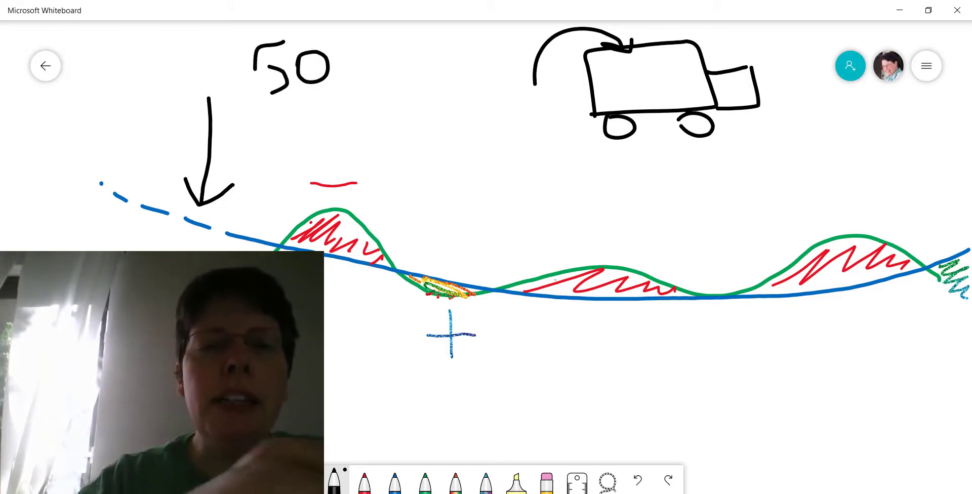
pyautogui.click(255, 88)
pyautogui.click(357, 44)
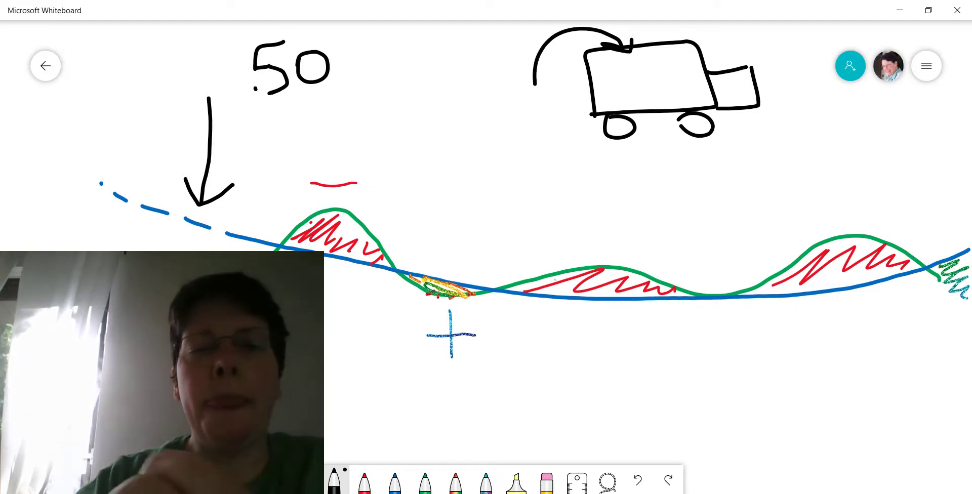
pyautogui.moveTo(363, 57)
pyautogui.mouseDown()
pyautogui.moveTo(365, 94)
pyautogui.moveTo(384, 95)
pyautogui.moveTo(366, 97)
pyautogui.moveTo(408, 75)
pyautogui.moveTo(405, 97)
pyautogui.moveTo(423, 93)
pyautogui.moveTo(438, 104)
pyautogui.moveTo(408, 117)
pyautogui.mouseUp()
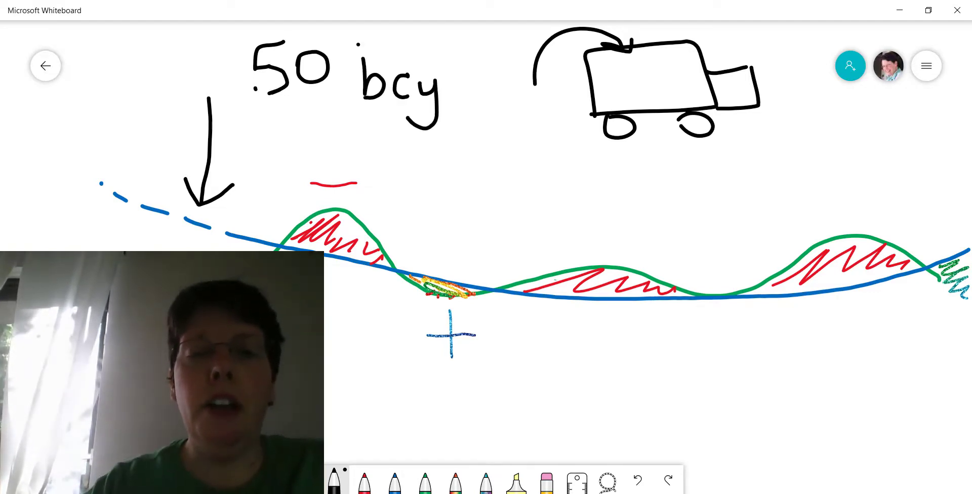
pyautogui.moveTo(457, 75); pyautogui.dragTo(509, 72)
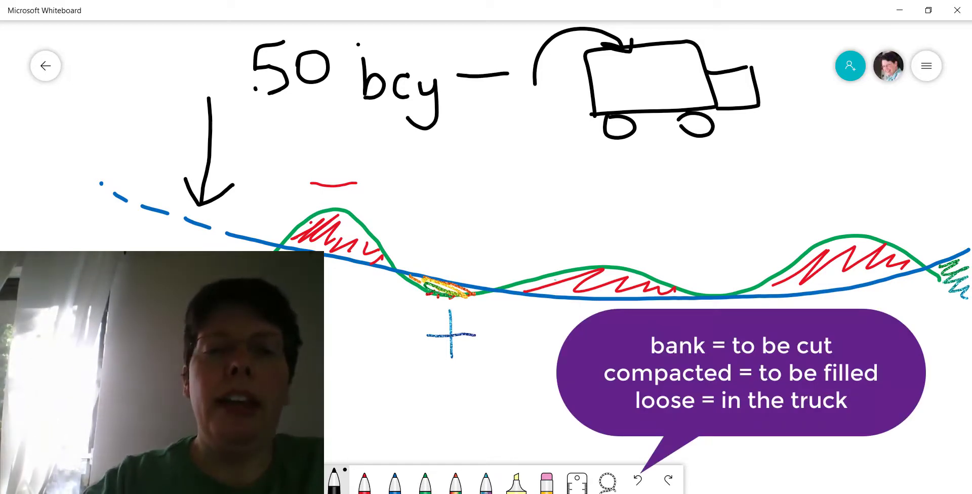
# Step: Write '25 ccy +' below the bcy quantity
pyautogui.moveTo(270, 130)
pyautogui.mouseDown()
pyautogui.moveTo(298, 130)
pyautogui.moveTo(271, 163)
pyautogui.moveTo(302, 164)
pyautogui.mouseUp()
pyautogui.moveTo(340, 120)
pyautogui.mouseDown()
pyautogui.moveTo(311, 134)
pyautogui.moveTo(335, 140)
pyautogui.moveTo(319, 168)
pyautogui.mouseUp()
pyautogui.moveTo(398, 135)
pyautogui.mouseDown()
pyautogui.moveTo(407, 162)
pyautogui.moveTo(416, 147)
pyautogui.moveTo(435, 161)
pyautogui.mouseUp()
pyautogui.moveTo(437, 147)
pyautogui.mouseDown()
pyautogui.moveTo(456, 186)
pyautogui.moveTo(426, 186)
pyautogui.mouseUp()
pyautogui.moveTo(499, 117)
pyautogui.mouseDown()
pyautogui.moveTo(500, 155)
pyautogui.moveTo(523, 135)
pyautogui.mouseUp()
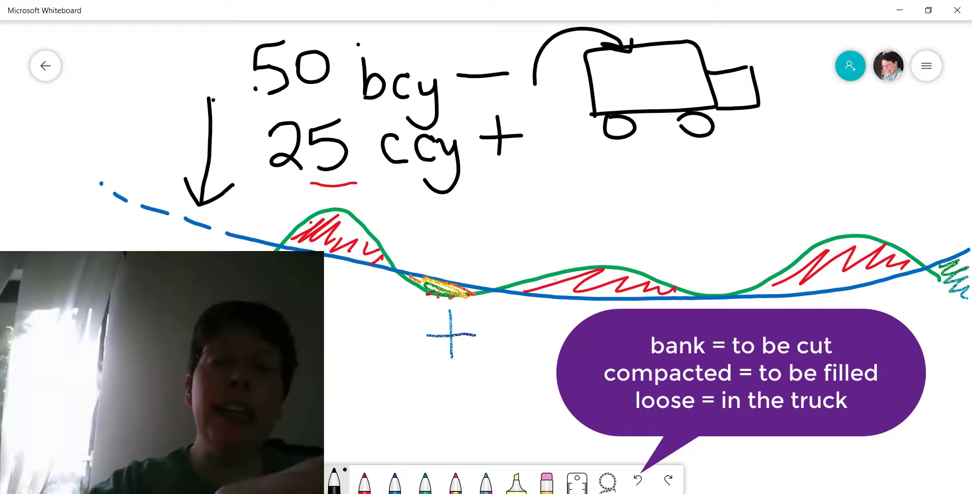
# Step: Circle both quantities and draw a curve from the loop to under the truck
pyautogui.moveTo(204, 44)
pyautogui.mouseDown()
pyautogui.moveTo(227, 126)
pyautogui.moveTo(328, 192)
pyautogui.moveTo(430, 211)
pyautogui.moveTo(540, 165)
pyautogui.moveTo(534, 72)
pyautogui.moveTo(357, 38)
pyautogui.moveTo(203, 65)
pyautogui.mouseUp()
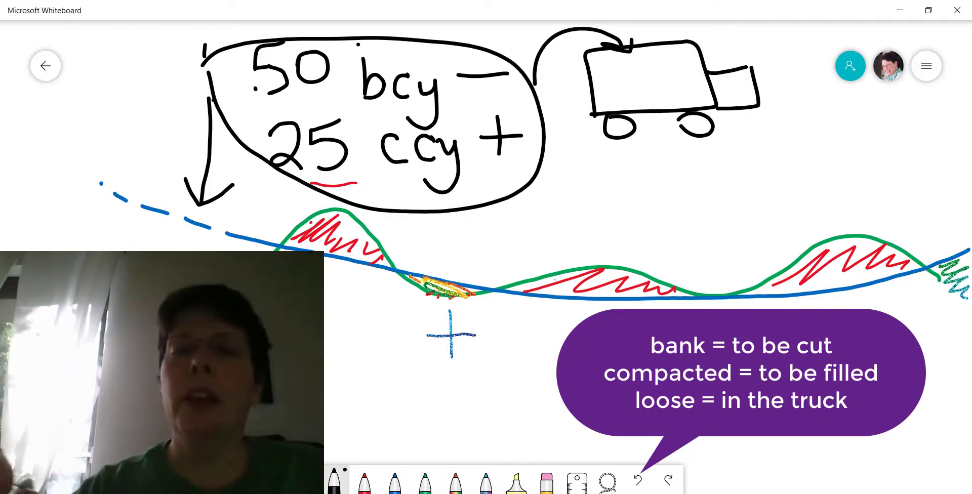
pyautogui.click(536, 74)
pyautogui.click(538, 84)
pyautogui.click(540, 97)
pyautogui.click(547, 112)
pyautogui.moveTo(560, 126)
pyautogui.mouseDown()
pyautogui.moveTo(626, 180)
pyautogui.moveTo(688, 191)
pyautogui.mouseUp()
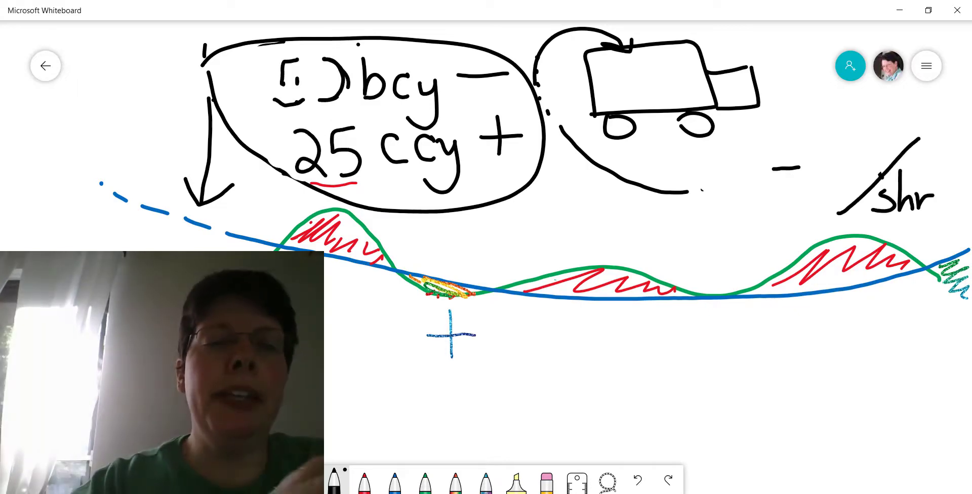
# Step: Add a small doodle face at the upper left
pyautogui.moveTo(130, 75); pyautogui.dragTo(148, 67)
pyautogui.moveTo(115, 80); pyautogui.dragTo(131, 99)
pyautogui.moveTo(144, 94); pyautogui.dragTo(129, 117)
pyautogui.moveTo(158, 75)
pyautogui.mouseDown()
pyautogui.moveTo(157, 104)
pyautogui.moveTo(169, 110)
pyautogui.mouseUp()
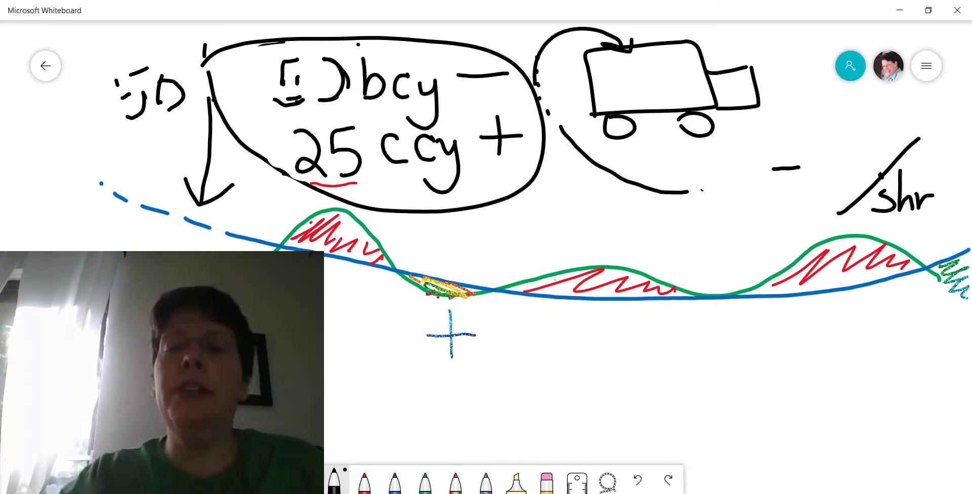
# Step: Write 'Cut' right of the truck and erase the '/shr' note
pyautogui.moveTo(716, 149)
pyautogui.mouseDown()
pyautogui.moveTo(694, 159)
pyautogui.moveTo(717, 186)
pyautogui.moveTo(721, 167)
pyautogui.moveTo(743, 186)
pyautogui.mouseUp()
pyautogui.moveTo(748, 155); pyautogui.dragTo(749, 185)
pyautogui.moveTo(755, 168); pyautogui.dragTo(756, 185)
pyautogui.moveTo(916, 142); pyautogui.dragTo(851, 238)
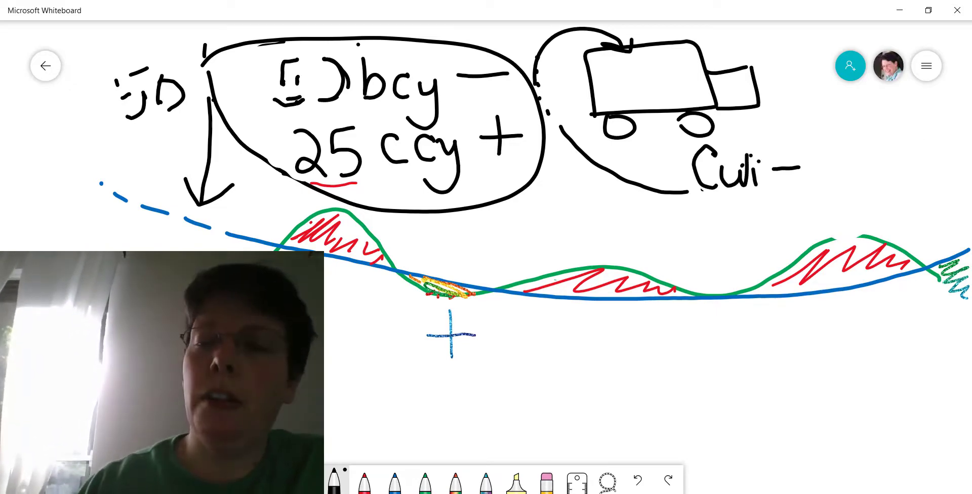
pyautogui.moveTo(814, 135); pyautogui.dragTo(812, 189)
# Step: Continue the formula with '–Fill *(' after Cut
pyautogui.moveTo(734, 168); pyautogui.dragTo(767, 161)
pyautogui.moveTo(816, 139)
pyautogui.mouseDown()
pyautogui.moveTo(834, 136)
pyautogui.moveTo(826, 159)
pyautogui.moveTo(842, 182)
pyautogui.mouseUp()
pyautogui.click(843, 167)
pyautogui.moveTo(855, 141); pyautogui.dragTo(855, 183)
pyautogui.moveTo(870, 137); pyautogui.dragTo(871, 187)
pyautogui.moveTo(711, 208)
pyautogui.mouseDown()
pyautogui.moveTo(729, 227)
pyautogui.moveTo(715, 230)
pyautogui.mouseUp()
pyautogui.moveTo(703, 223)
pyautogui.mouseDown()
pyautogui.moveTo(767, 193)
pyautogui.moveTo(772, 245)
pyautogui.mouseUp()
pyautogui.moveTo(760, 180)
pyautogui.mouseDown()
pyautogui.moveTo(746, 206)
pyautogui.moveTo(763, 251)
pyautogui.mouseUp()
# Step: Complete the formula with '1+Swell)'
pyautogui.moveTo(798, 198)
pyautogui.mouseDown()
pyautogui.moveTo(800, 226)
pyautogui.moveTo(830, 203)
pyautogui.mouseUp()
pyautogui.moveTo(815, 208)
pyautogui.mouseDown()
pyautogui.moveTo(835, 218)
pyautogui.moveTo(817, 228)
pyautogui.moveTo(872, 206)
pyautogui.moveTo(903, 217)
pyautogui.mouseUp()
pyautogui.moveTo(905, 216)
pyautogui.mouseDown()
pyautogui.moveTo(910, 184)
pyautogui.moveTo(915, 218)
pyautogui.mouseUp()
pyautogui.moveTo(911, 164)
pyautogui.mouseDown()
pyautogui.moveTo(928, 181)
pyautogui.moveTo(918, 232)
pyautogui.mouseUp()
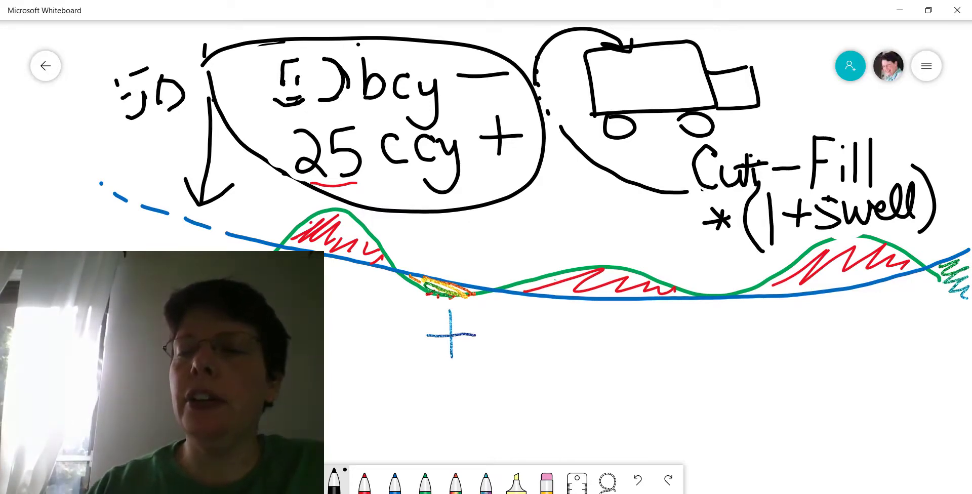
# Step: Write '= lcy' below the formula and thicken the l
pyautogui.moveTo(745, 319)
pyautogui.mouseDown()
pyautogui.moveTo(782, 317)
pyautogui.moveTo(784, 338)
pyautogui.mouseUp()
pyautogui.moveTo(816, 296)
pyautogui.mouseDown()
pyautogui.moveTo(821, 361)
pyautogui.moveTo(858, 334)
pyautogui.moveTo(861, 354)
pyautogui.mouseUp()
pyautogui.moveTo(869, 326); pyautogui.dragTo(872, 387)
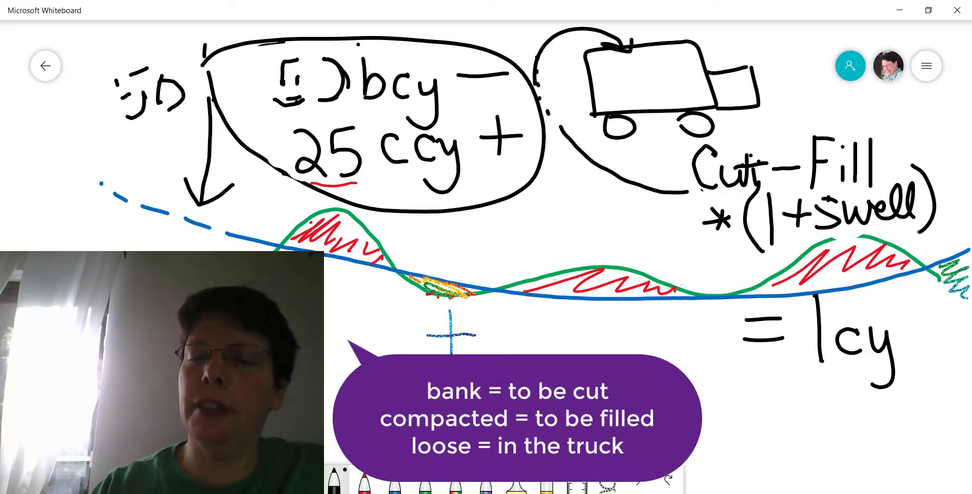
pyautogui.moveTo(815, 297); pyautogui.dragTo(836, 363)
pyautogui.moveTo(817, 315); pyautogui.dragTo(817, 341)
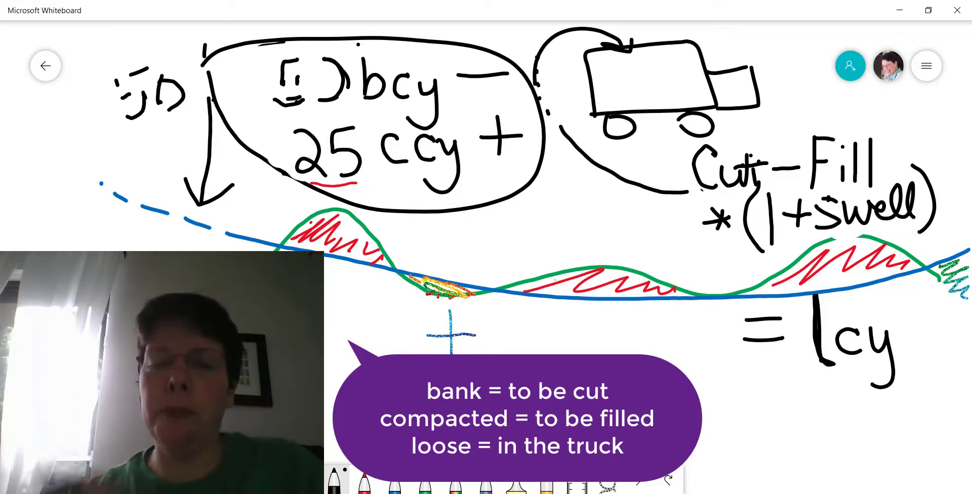
# Step: Erase the doodle, the old numbers and the swell formula
pyautogui.click(547, 486)
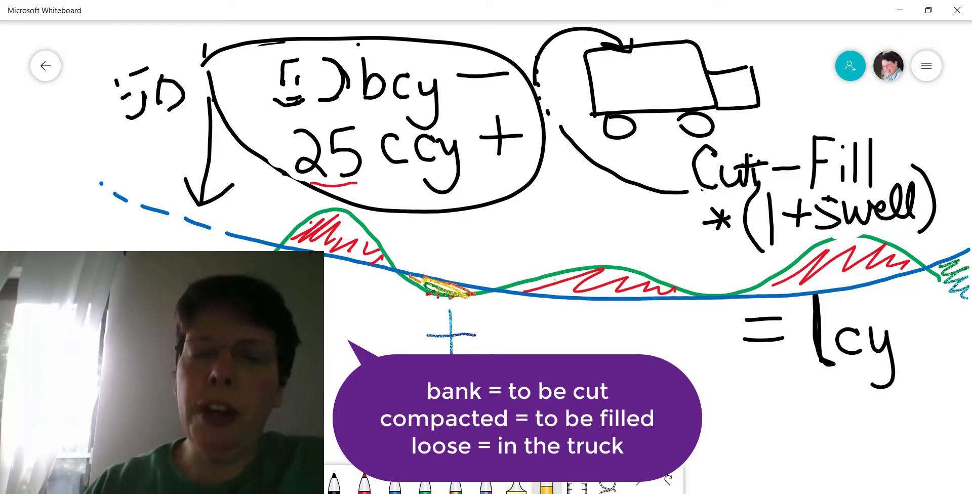
pyautogui.moveTo(334, 63); pyautogui.dragTo(336, 102)
pyautogui.moveTo(288, 80)
pyautogui.mouseDown()
pyautogui.moveTo(271, 78)
pyautogui.moveTo(302, 143)
pyautogui.moveTo(785, 192)
pyautogui.mouseUp()
# Step: Write new black marks inside the loop to change the fill quantity to 50 ccy
pyautogui.click(334, 483)
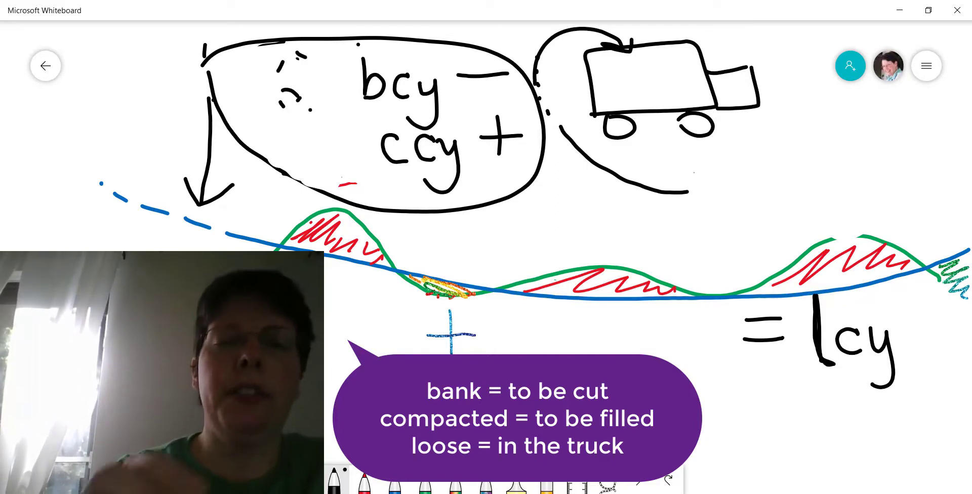
pyautogui.click(226, 70)
pyautogui.click(242, 69)
pyautogui.moveTo(247, 101)
pyautogui.mouseDown()
pyautogui.moveTo(234, 116)
pyautogui.moveTo(266, 117)
pyautogui.mouseUp()
pyautogui.moveTo(269, 62)
pyautogui.mouseDown()
pyautogui.moveTo(281, 92)
pyautogui.moveTo(309, 107)
pyautogui.moveTo(320, 128)
pyautogui.moveTo(349, 130)
pyautogui.mouseUp()
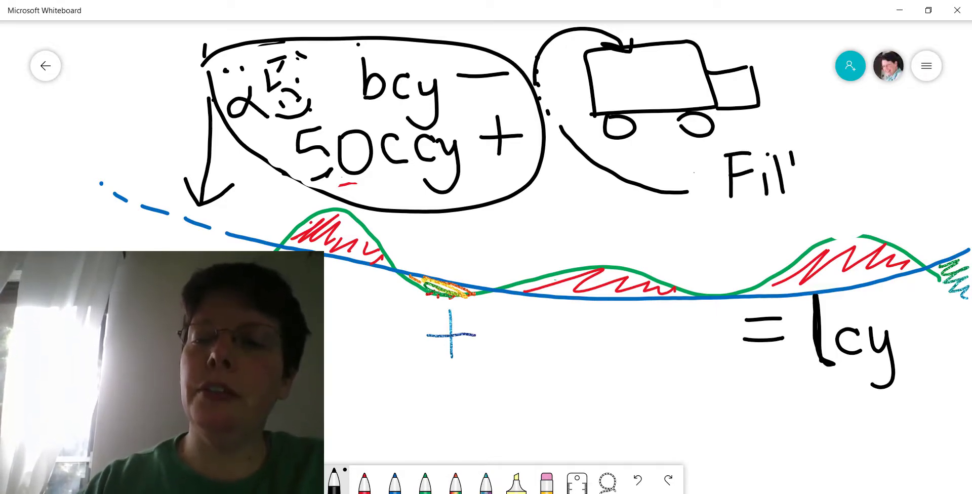
# Step: Write 'Fill-Cut' over a fraction bar with 'shrink' beneath it
pyautogui.moveTo(841, 180); pyautogui.dragTo(863, 190)
pyautogui.moveTo(870, 170); pyautogui.dragTo(889, 167)
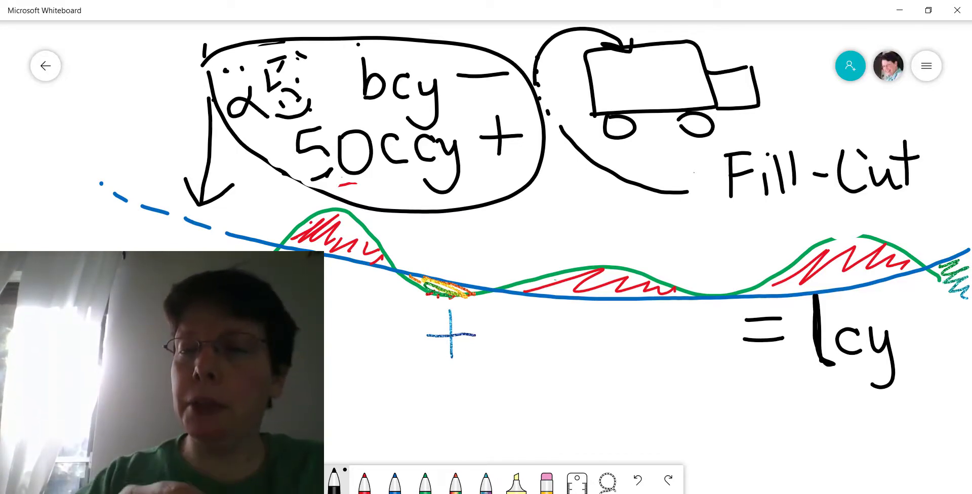
pyautogui.moveTo(689, 208); pyautogui.dragTo(967, 200)
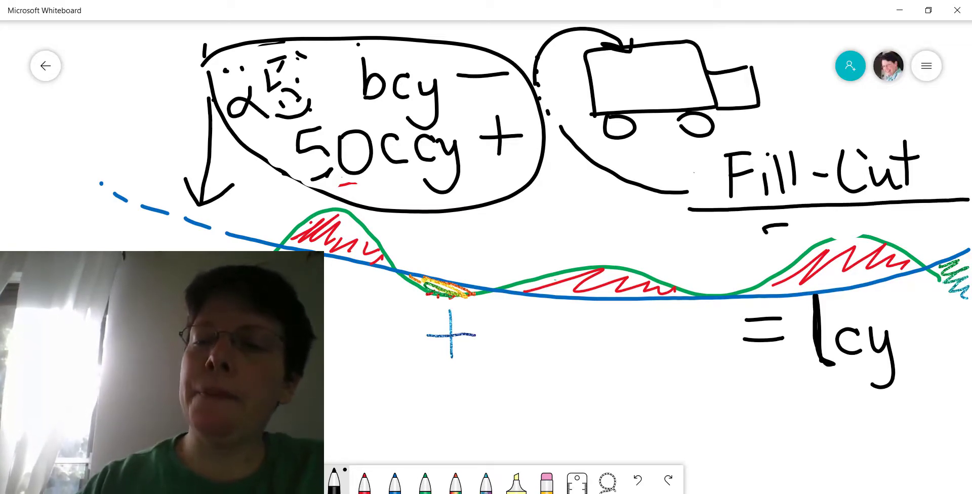
pyautogui.moveTo(813, 242); pyautogui.dragTo(836, 225)
pyautogui.click(847, 226)
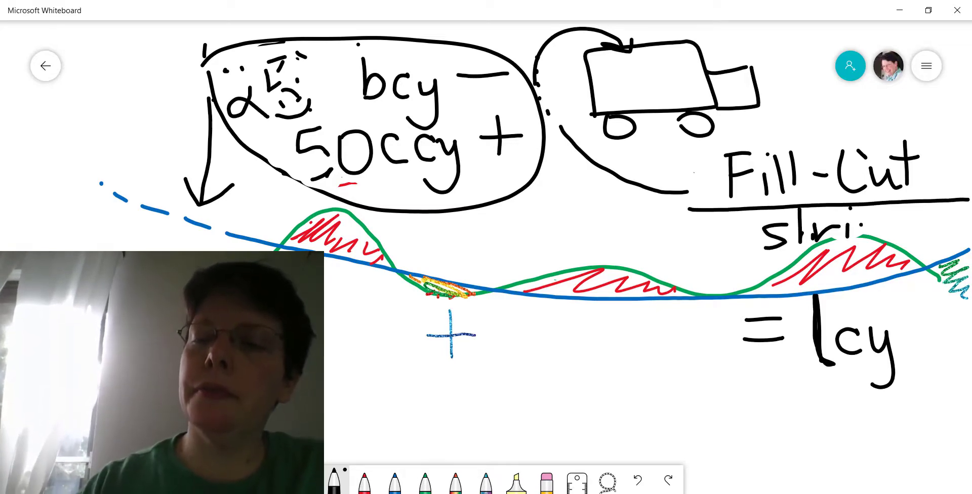
pyautogui.moveTo(897, 223); pyautogui.dragTo(899, 245)
pyautogui.moveTo(913, 214); pyautogui.dragTo(917, 246)
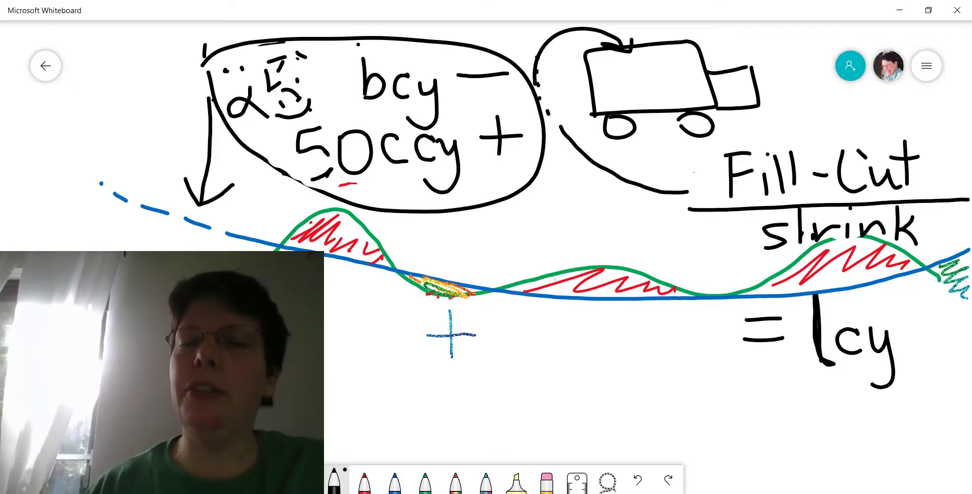